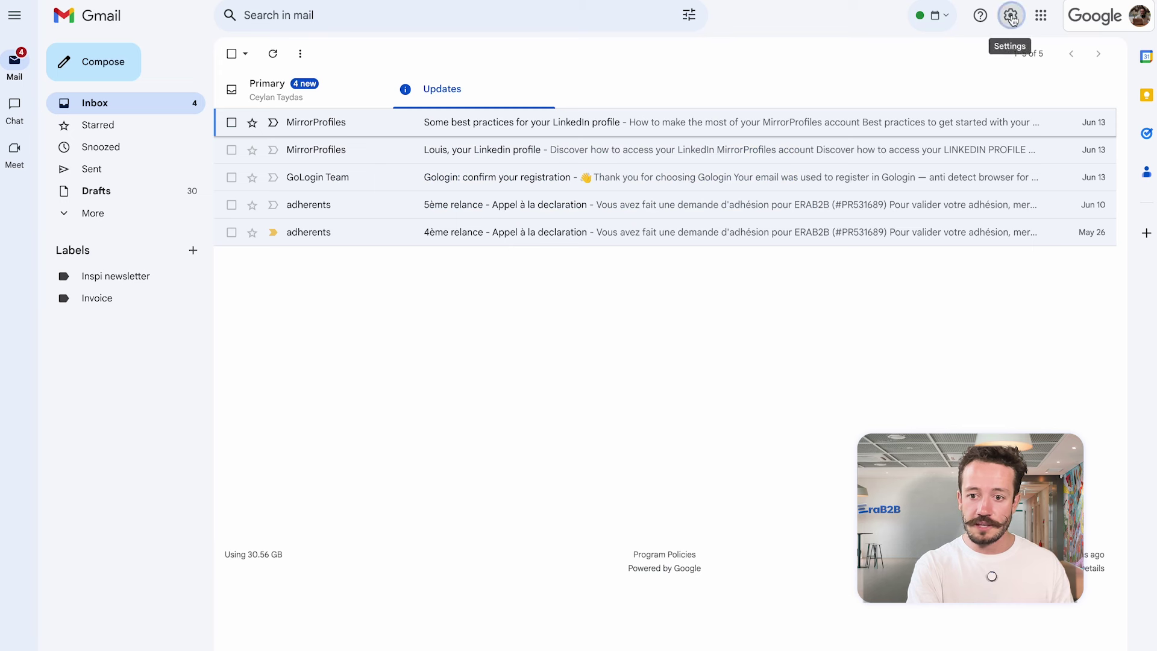
# Open the full Gmail settings and view the Forwarding and POP/IMAP section
pyautogui.click(1010, 16)
pyautogui.click(1002, 82)
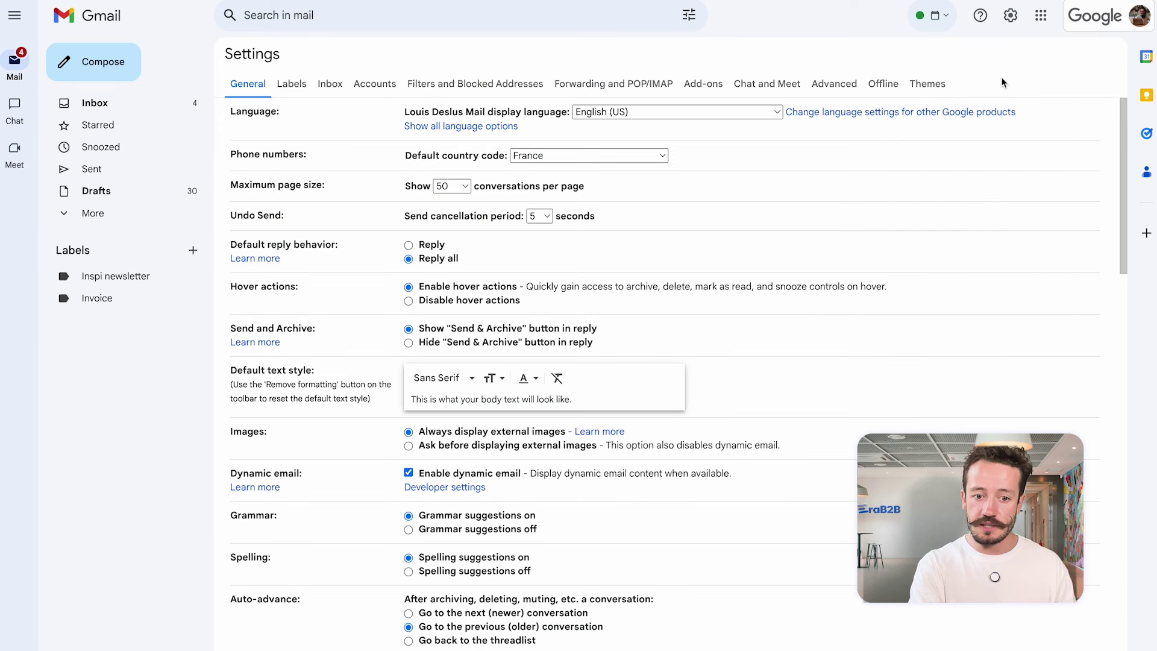
pyautogui.click(614, 83)
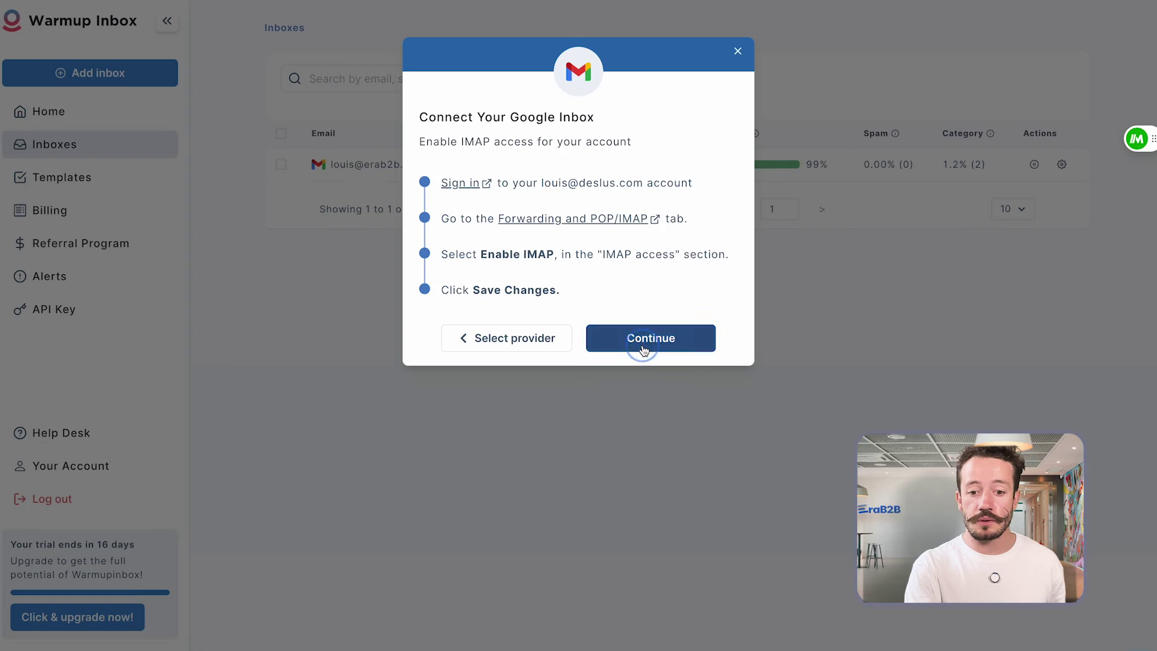
# In Warmup Inbox, advance the Google inbox connection past the IMAP and safety instructions to the app password stage
pyautogui.click(643, 344)
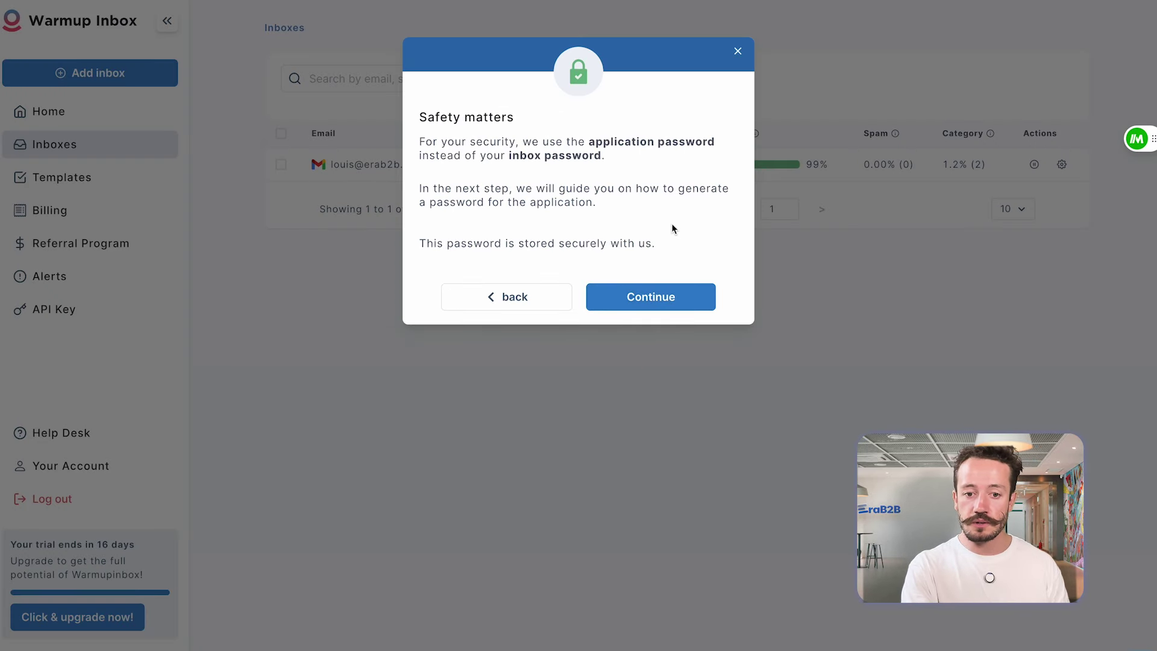
pyautogui.click(659, 291)
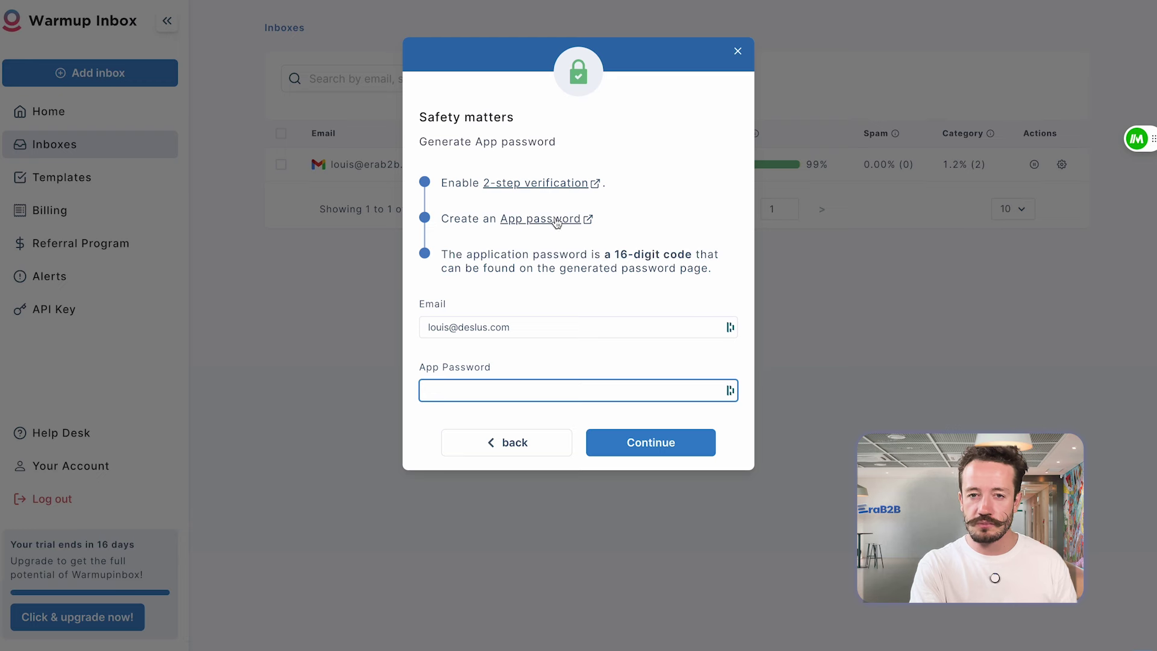
pyautogui.click(547, 173)
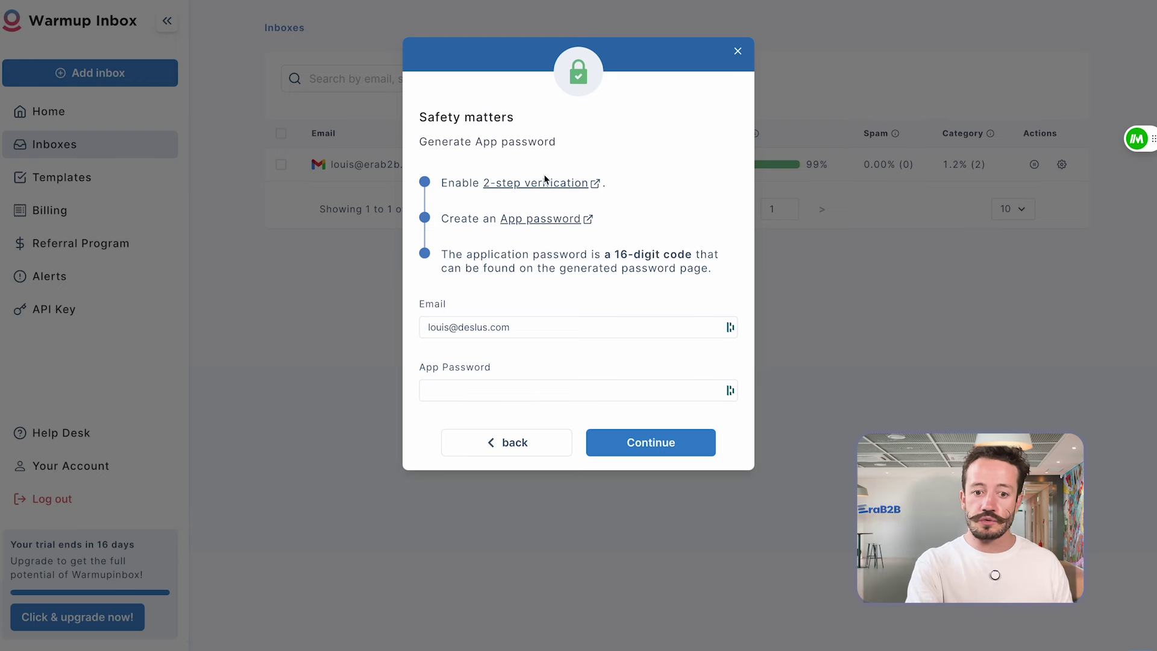
pyautogui.click(566, 192)
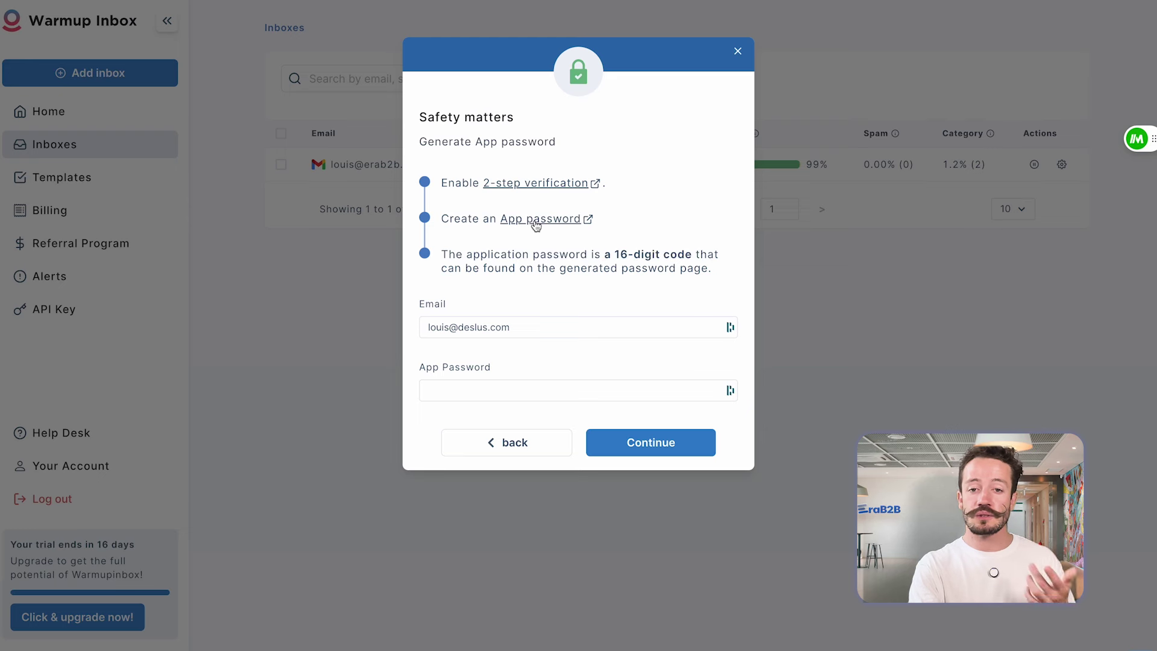
# Open the Google Account app passwords page and create an app password named "warmupinbox"
pyautogui.click(536, 222)
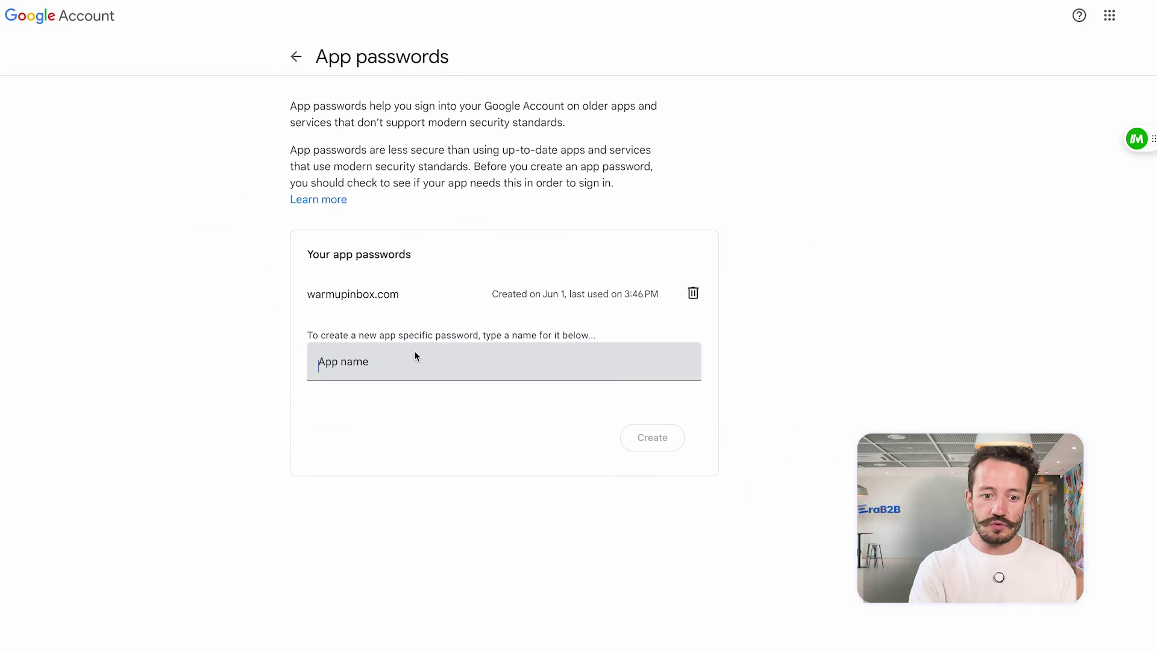
pyautogui.click(415, 356)
pyautogui.write('warmupinbox')
pyautogui.click(645, 442)
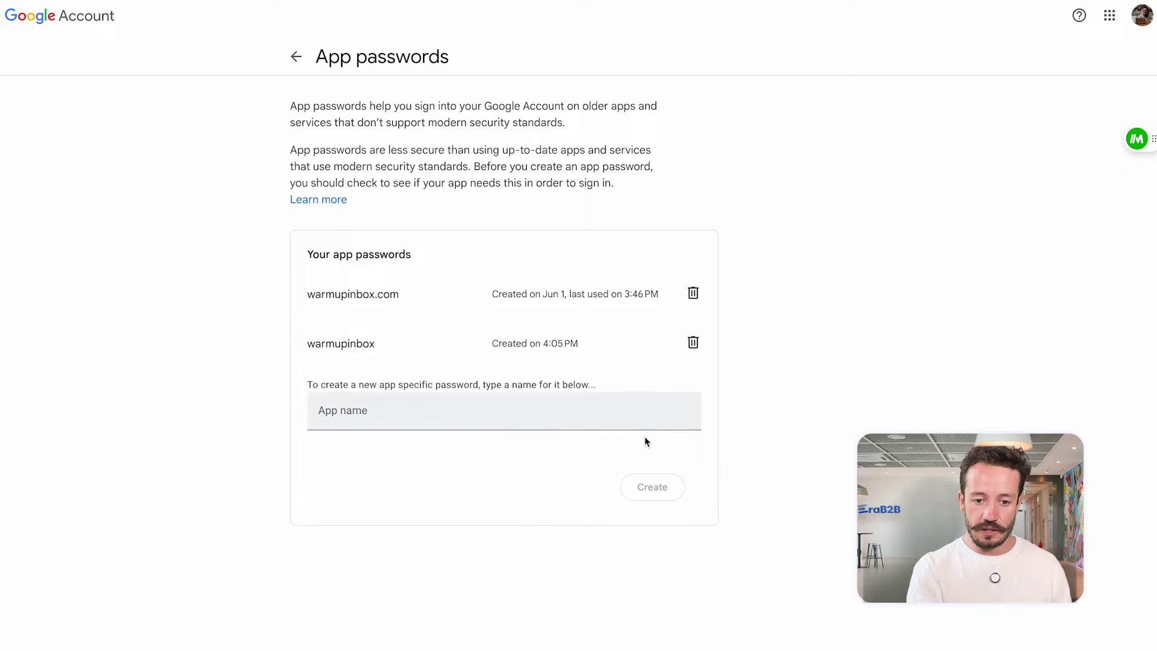
# Copy the generated app password into the App Password field of the Warmup Inbox connection dialog and submit it
pyautogui.tripleClick(534, 286)
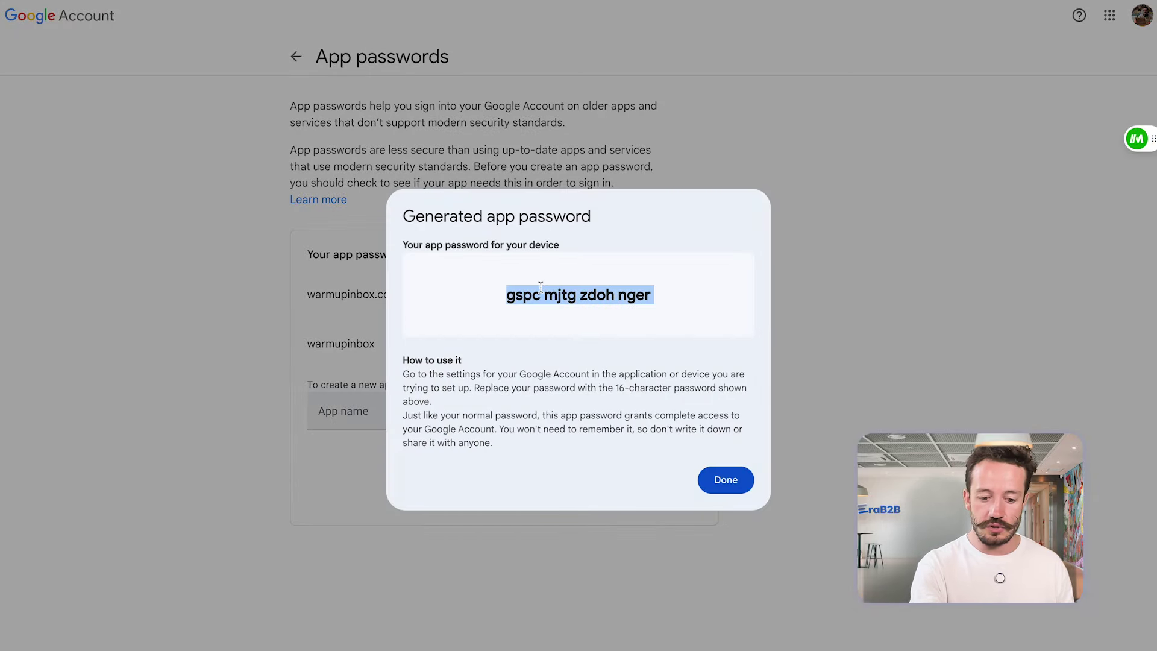
pyautogui.press('super+c')
pyautogui.click(452, 382)
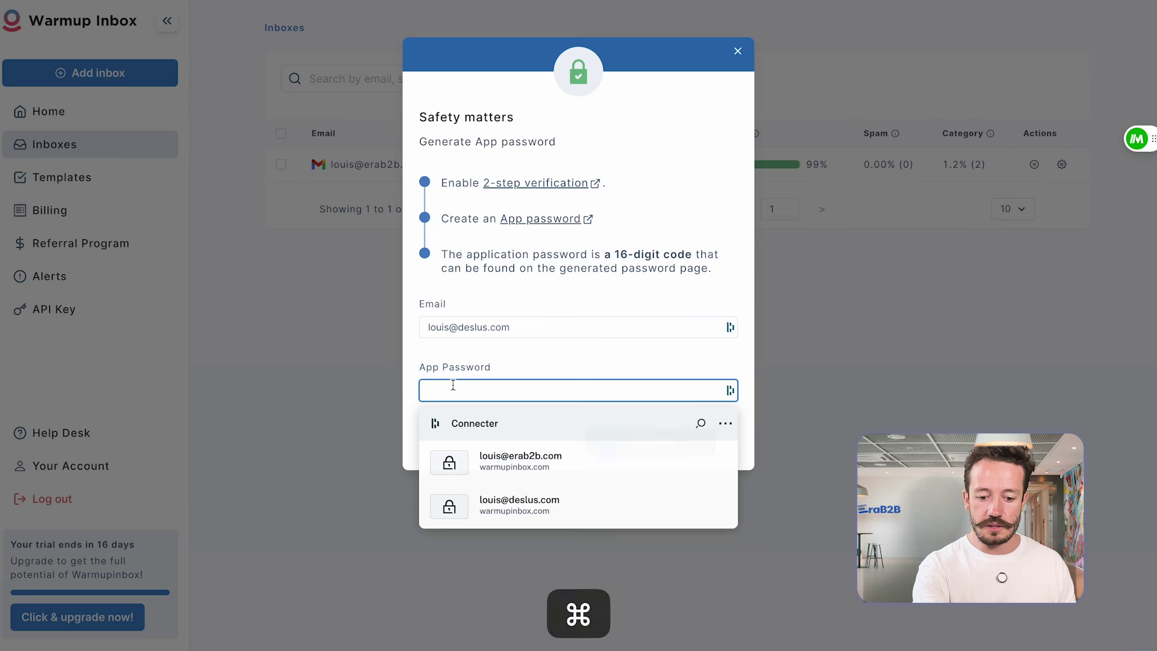
pyautogui.press('super+v')
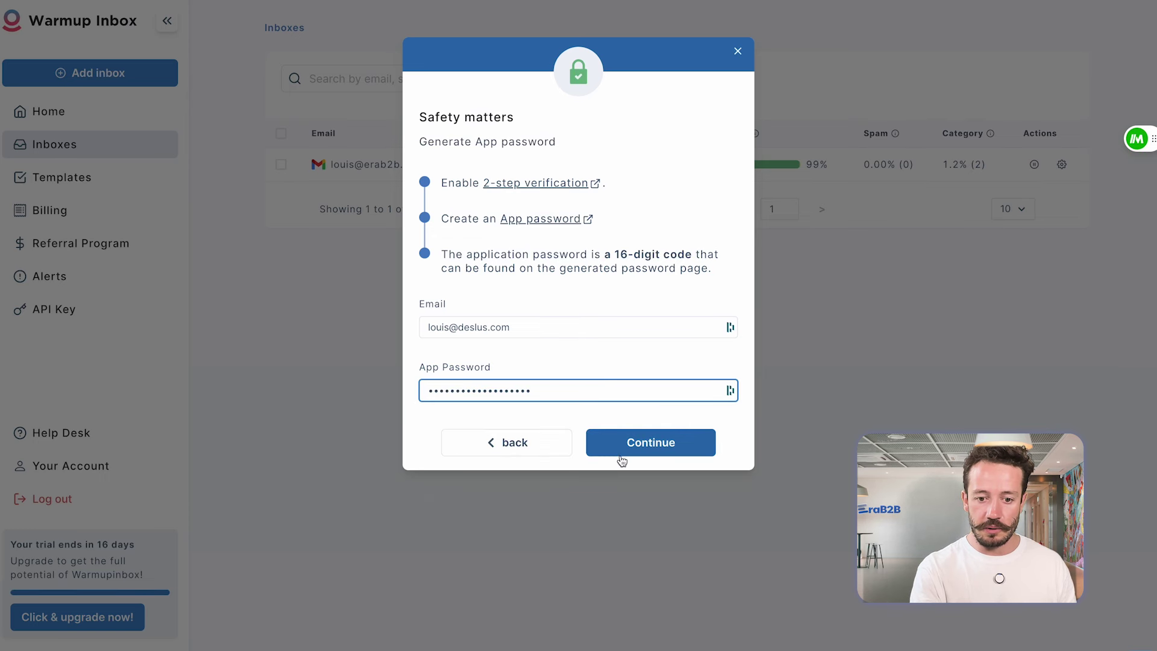
pyautogui.click(621, 455)
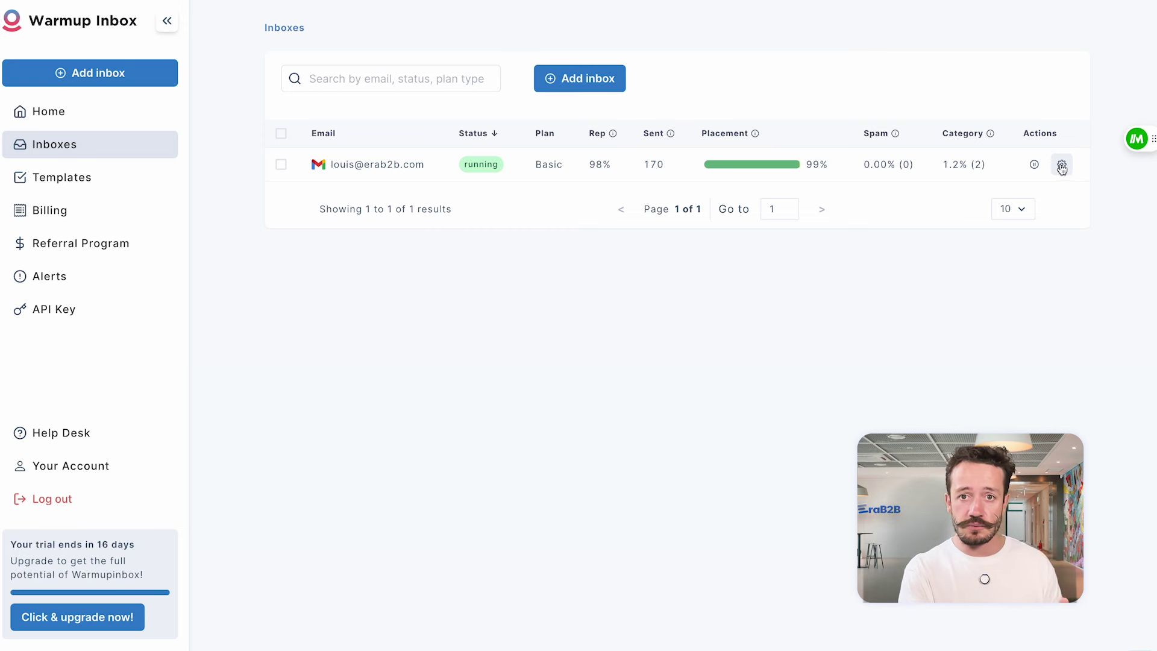
# Open the settings of the running inbox and copy its network Filter ID
pyautogui.click(1061, 167)
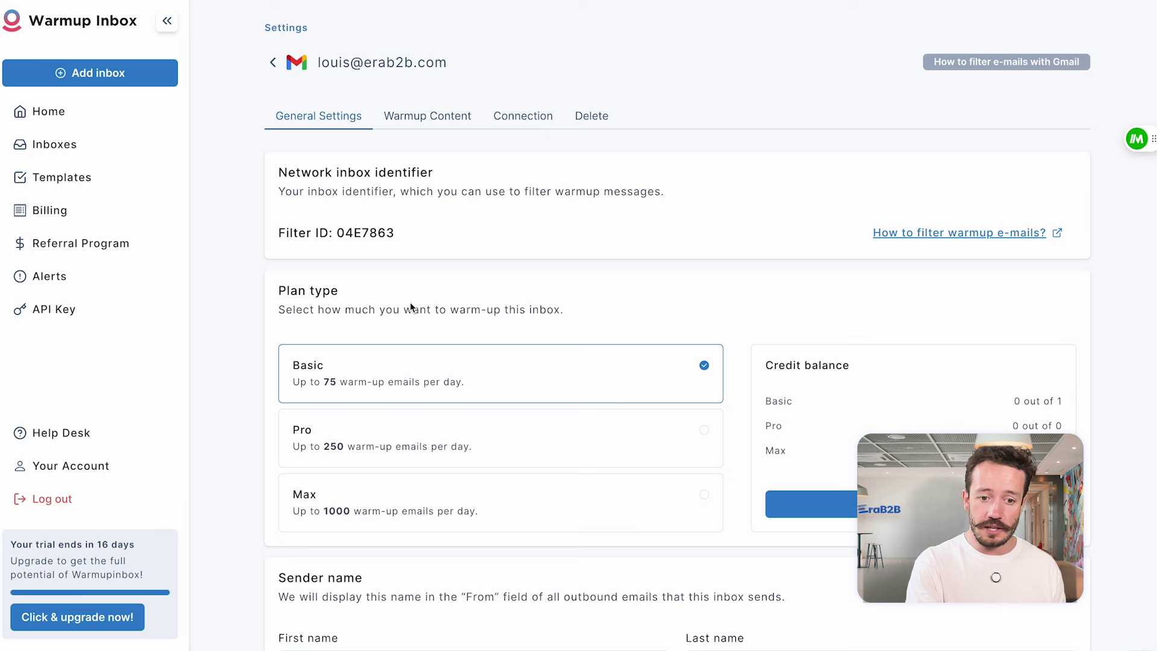
pyautogui.doubleClick(338, 233)
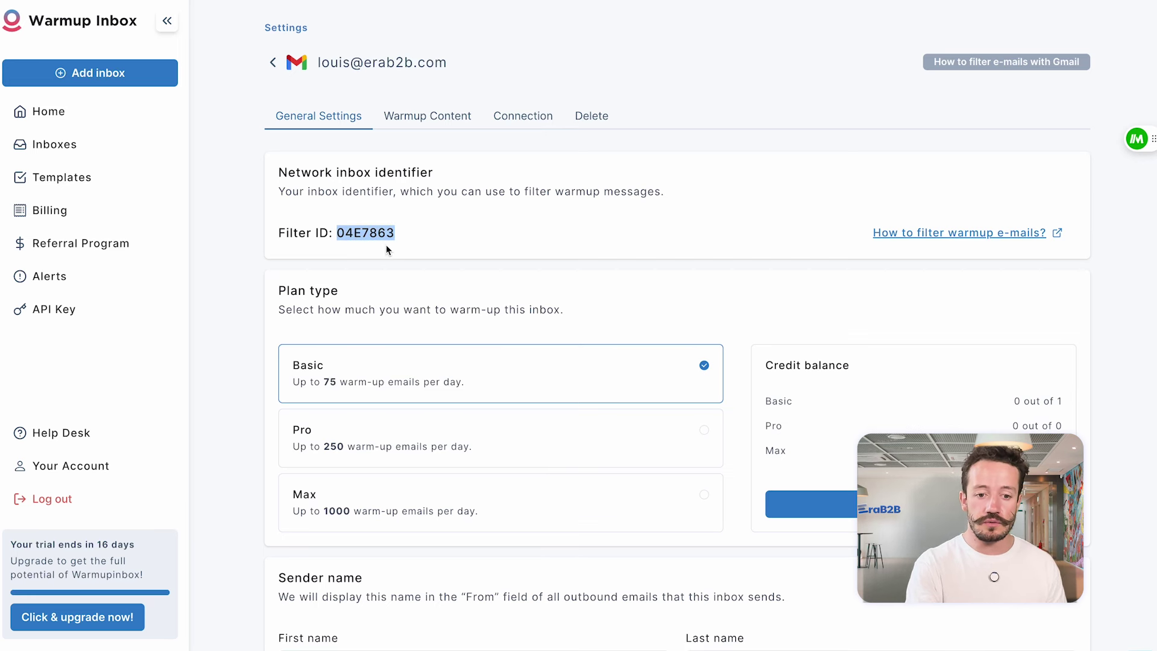
pyautogui.press('super+c')
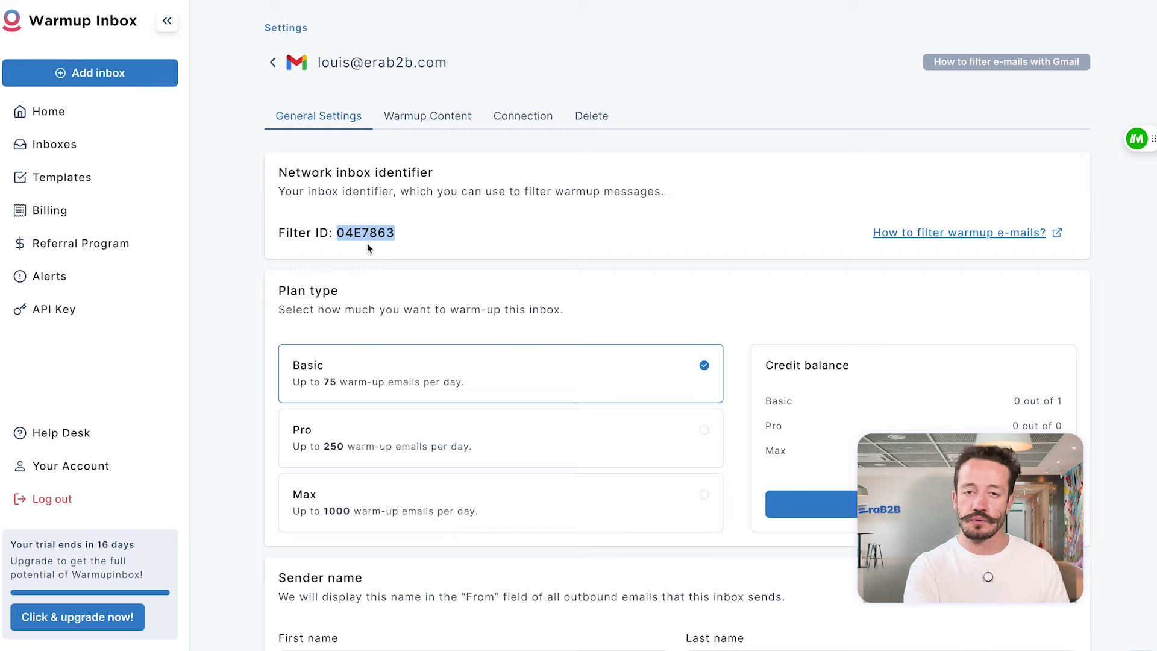
# Switch to Gmail, search the mail for the copied Filter ID and start creating a filter from that search
pyautogui.press('super+Tab')
pyautogui.click(368, 13)
pyautogui.press('super+v')
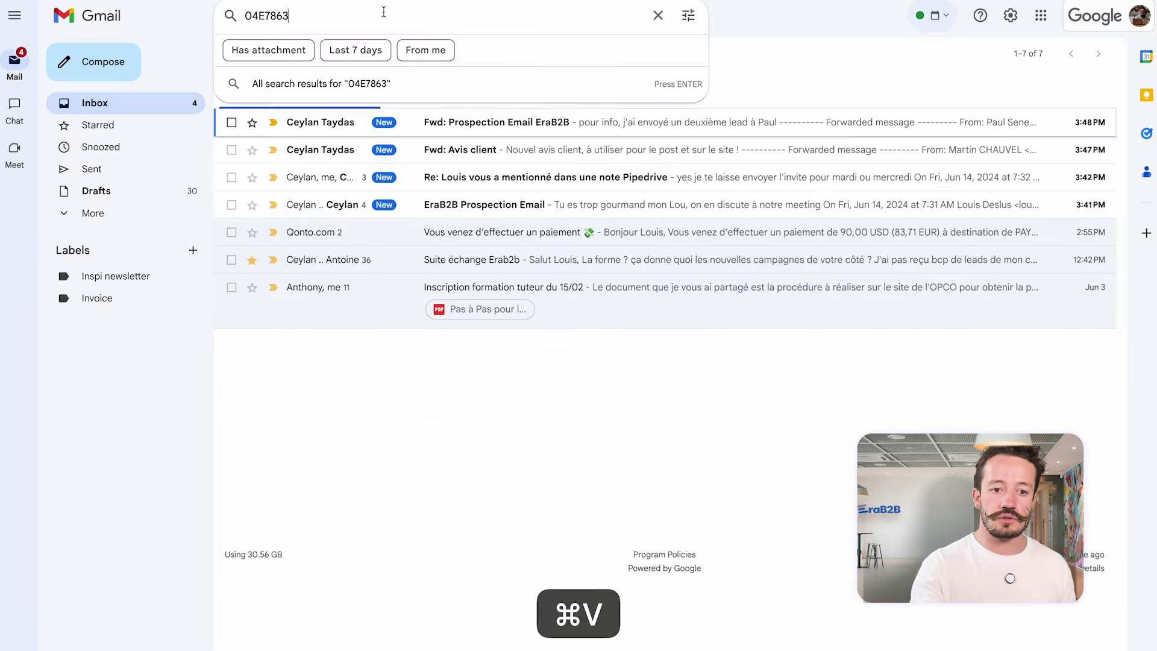
pyautogui.press('Return')
pyautogui.click(688, 15)
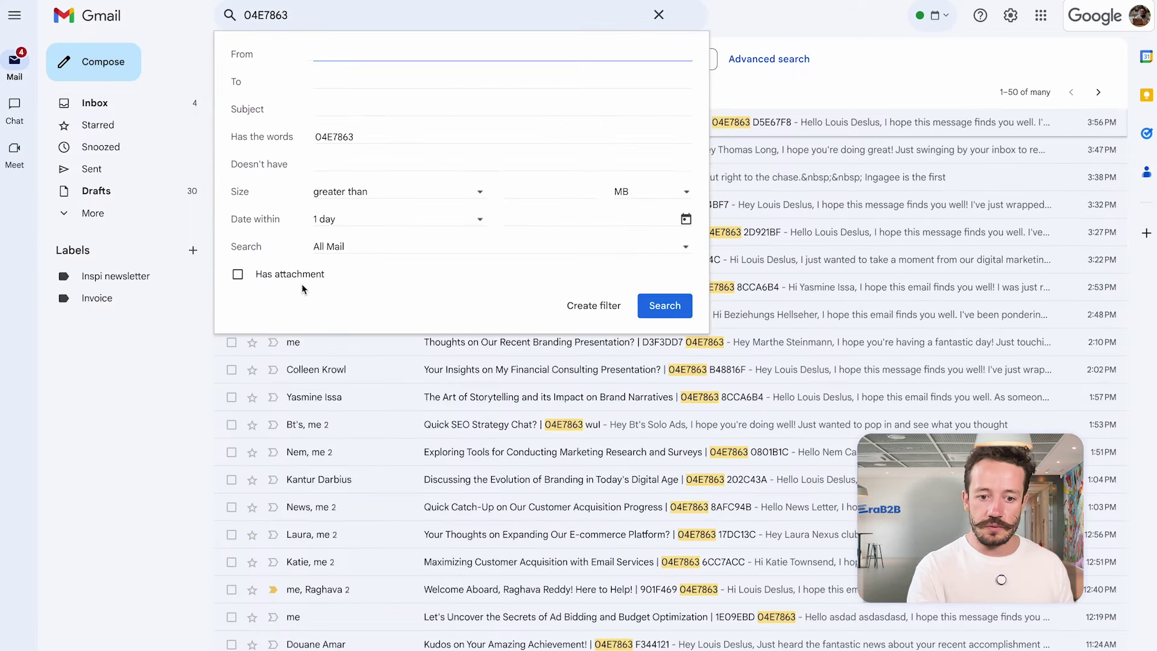
pyautogui.click(574, 305)
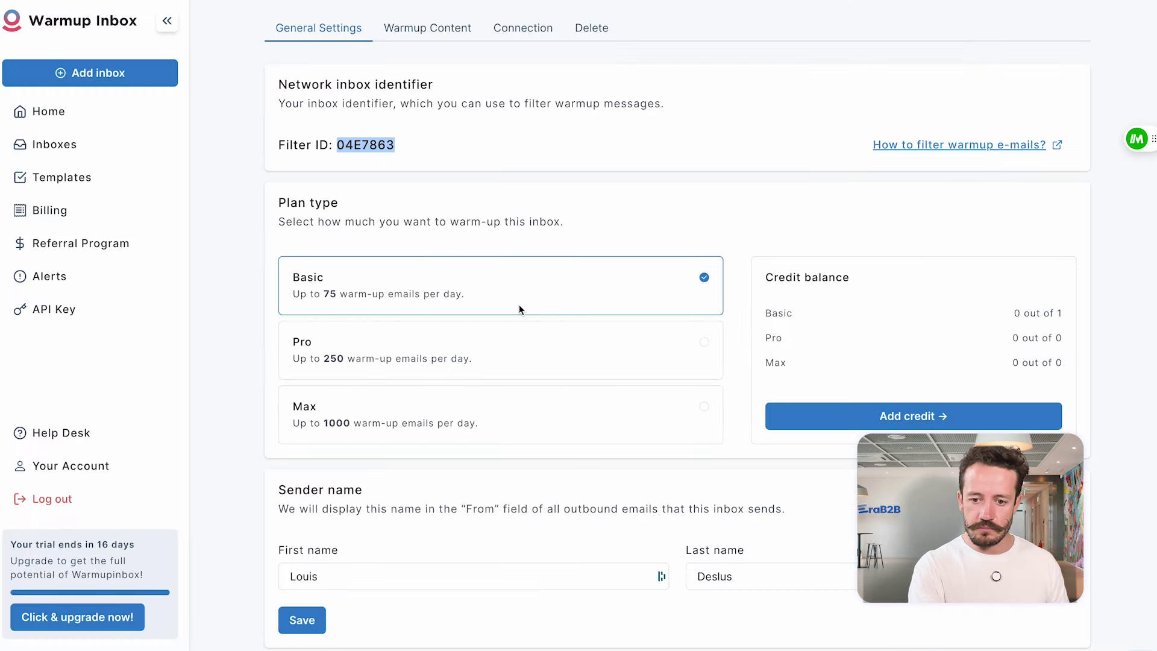
# Examine the inbox's sending frequency settings in Warmup Inbox, including increase per day and reply rate percentage
pyautogui.scroll(-1, 519, 305)
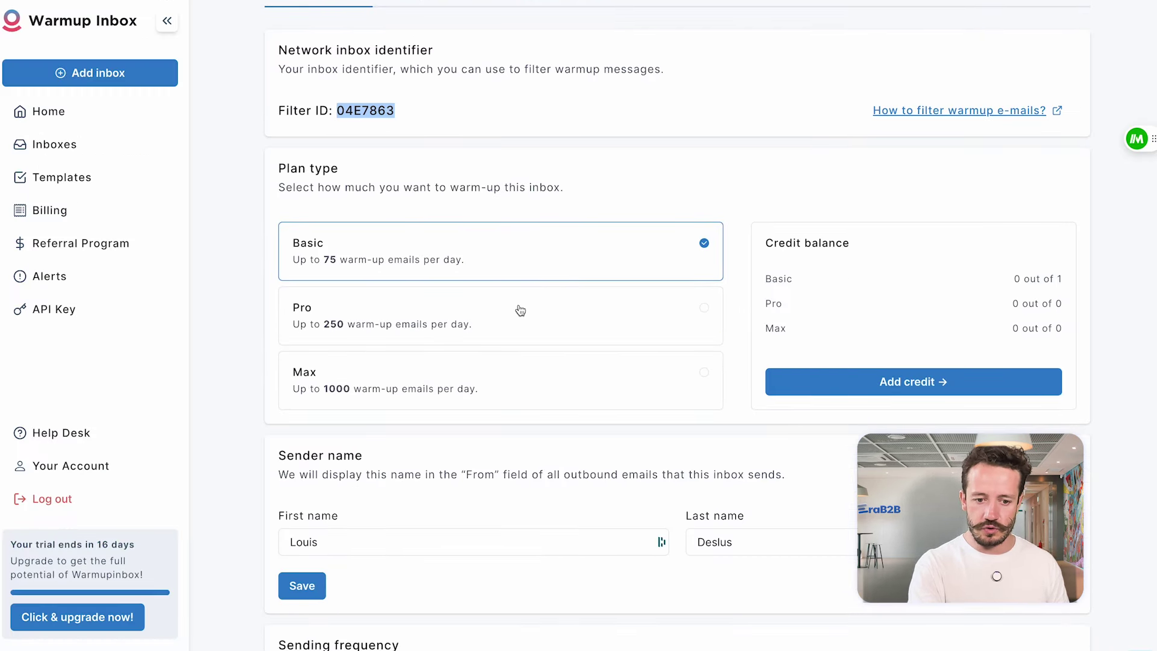
pyautogui.scroll(-8, 521, 311)
pyautogui.click(1064, 267)
pyautogui.click(918, 266)
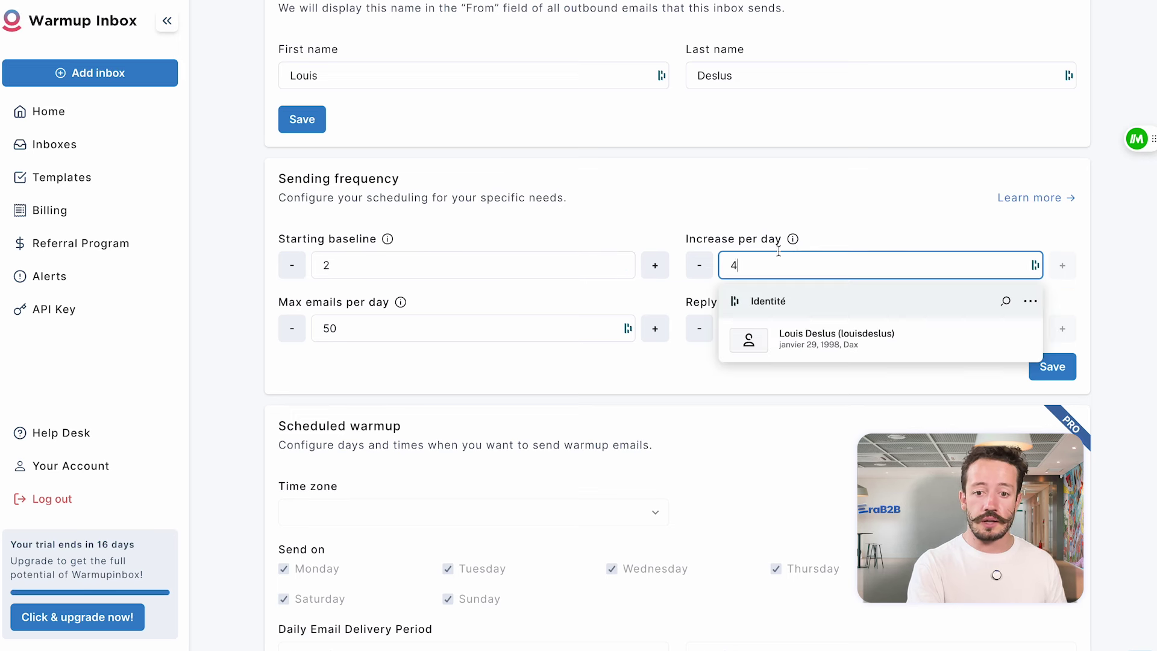
pyautogui.click(827, 237)
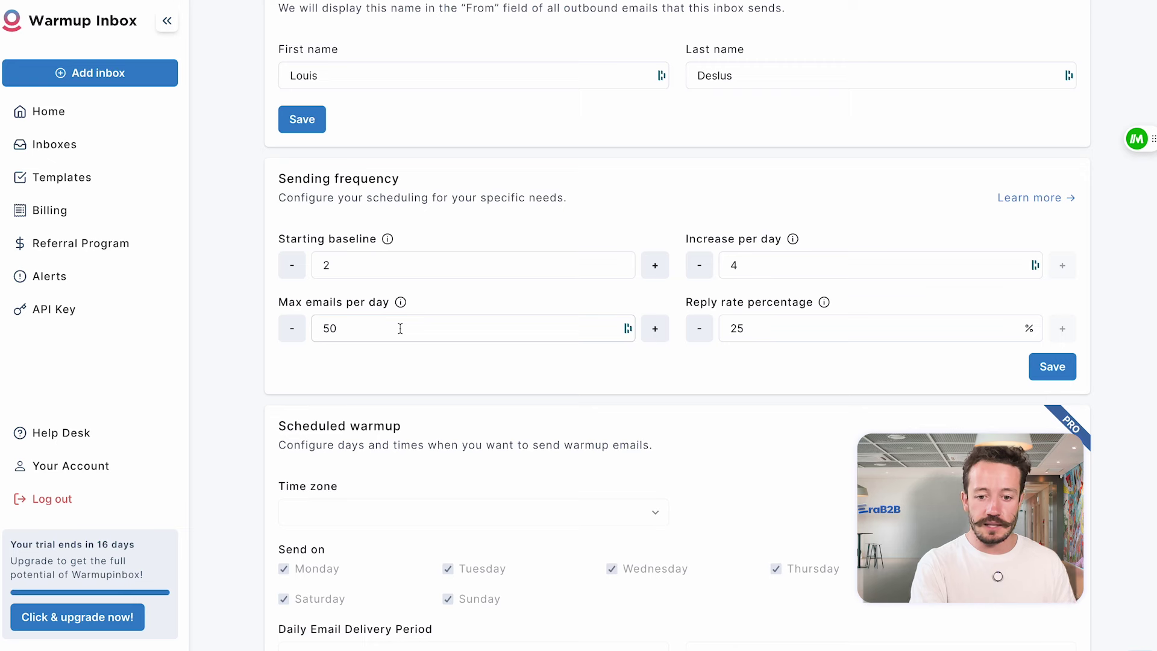
pyautogui.click(800, 335)
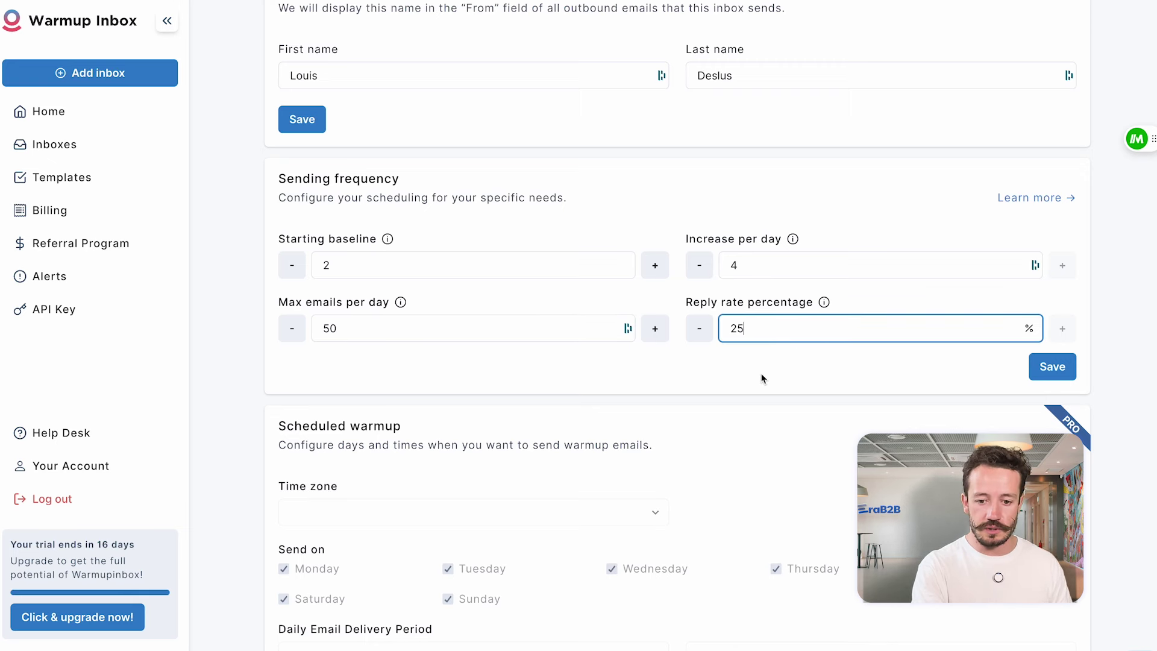
# In the sending frequency settings, set the maximum emails per day to 25 and the reply rate percentage to 40
pyautogui.scroll(4, 761, 379)
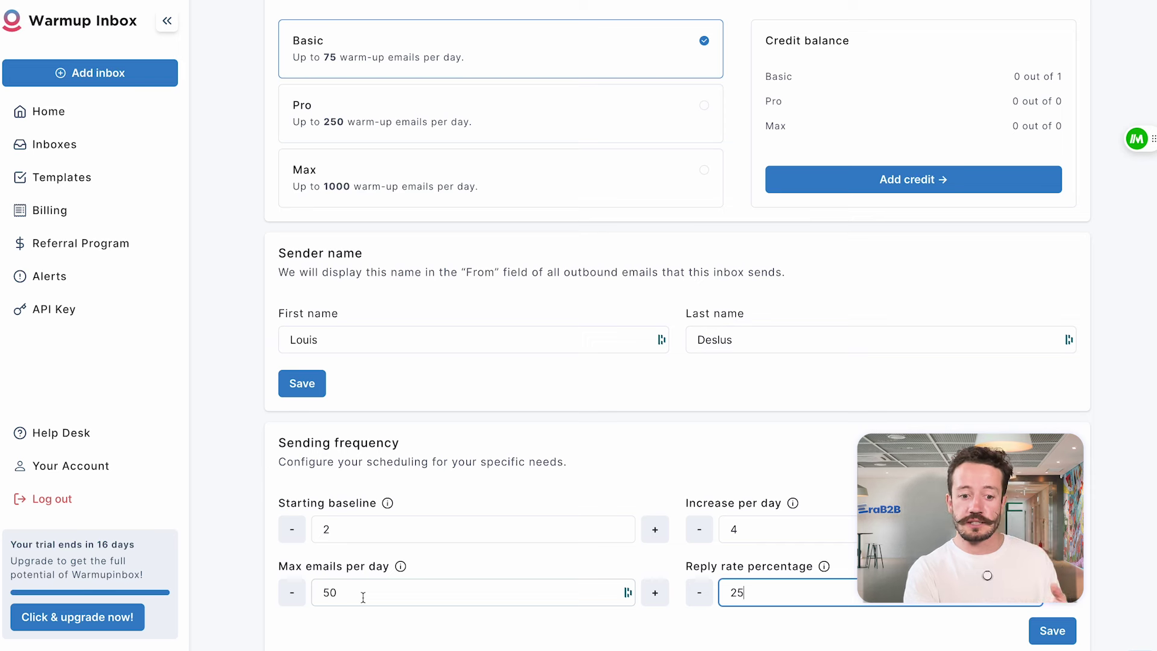
pyautogui.doubleClick(363, 597)
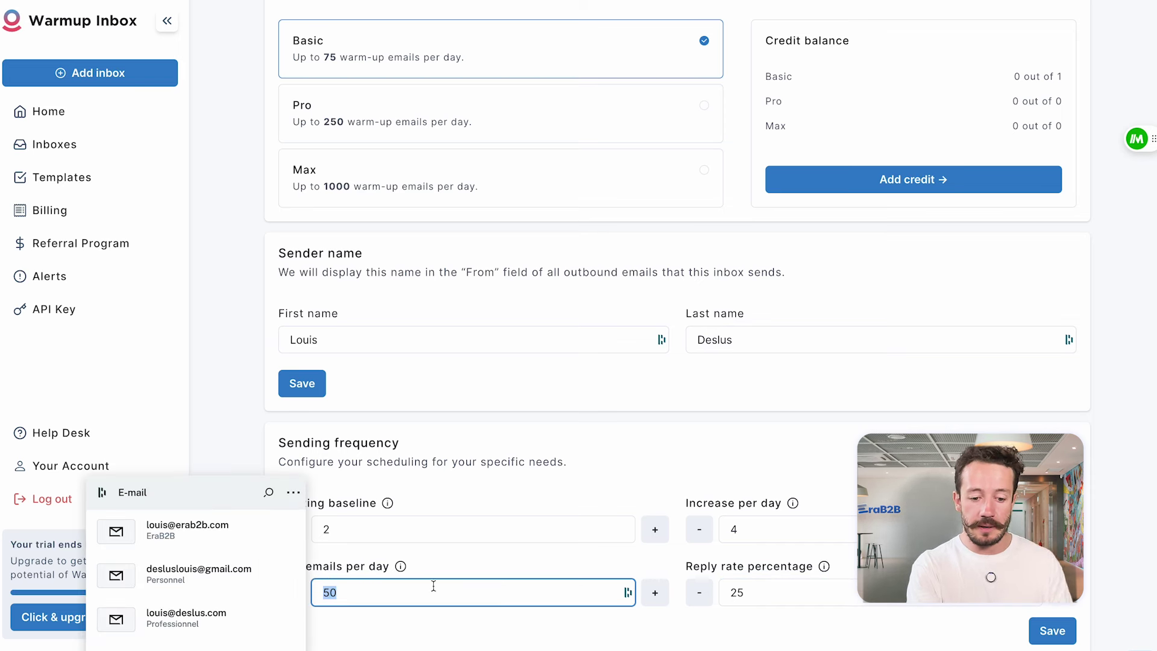
pyautogui.write('25')
pyautogui.press('Tab')
pyautogui.write('40')
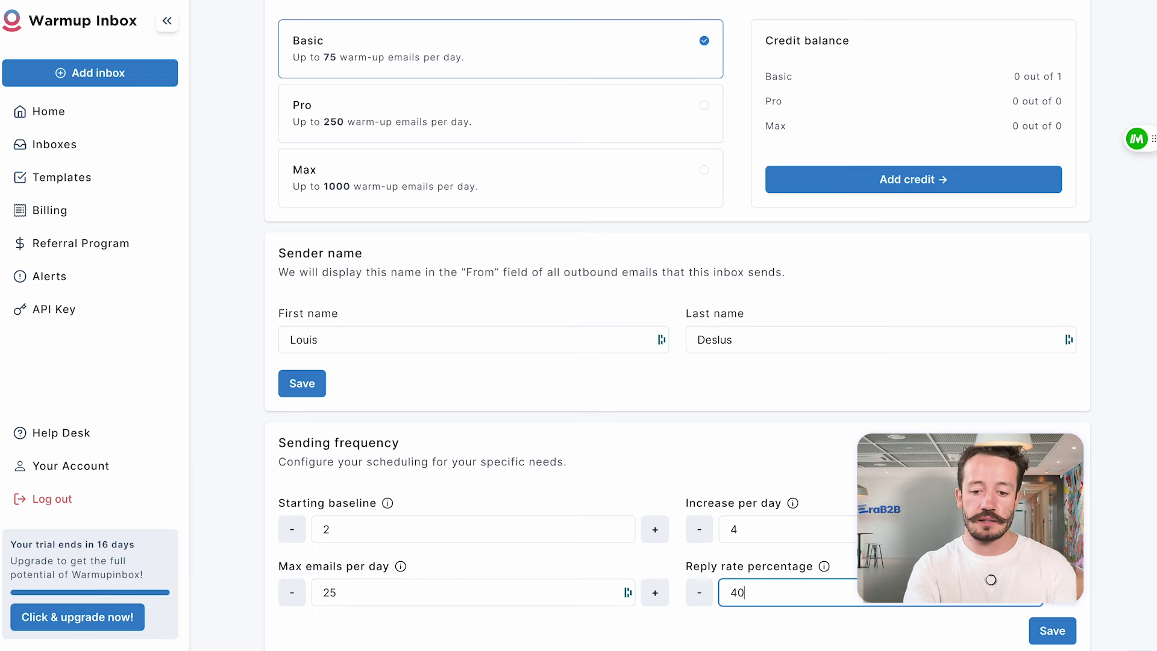
pyautogui.click(722, 469)
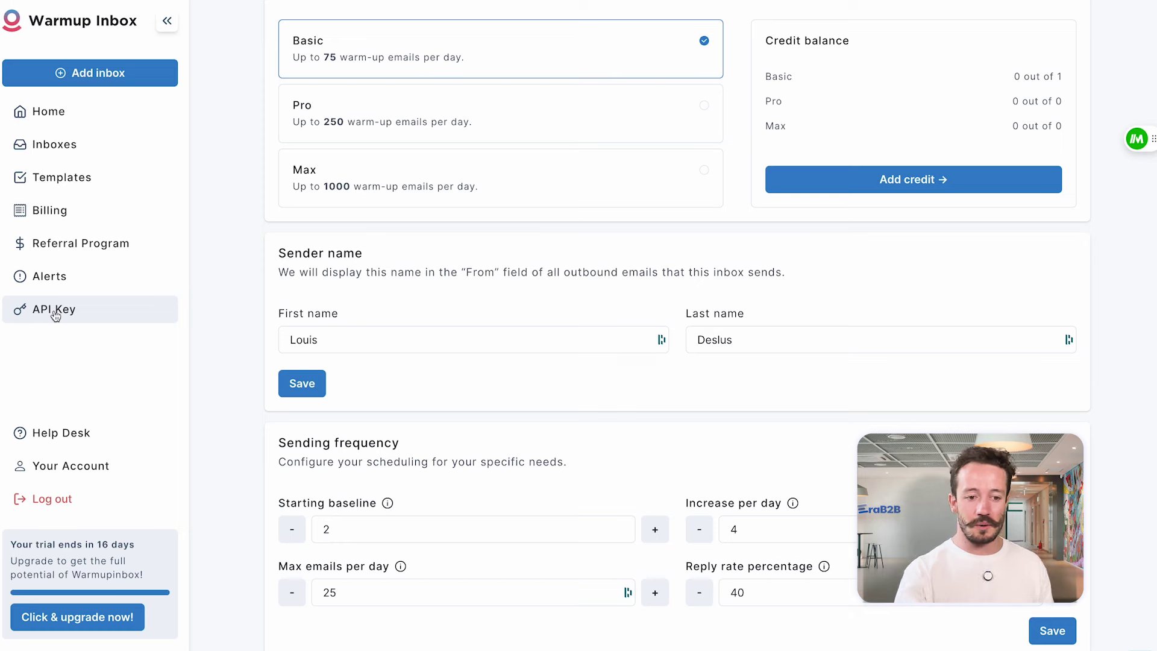
# Open the billing plans and examine the yearly prices and features of Basic, Pro and Max
pyautogui.click(49, 210)
pyautogui.click(467, 100)
pyautogui.scroll(-1, 225, 555)
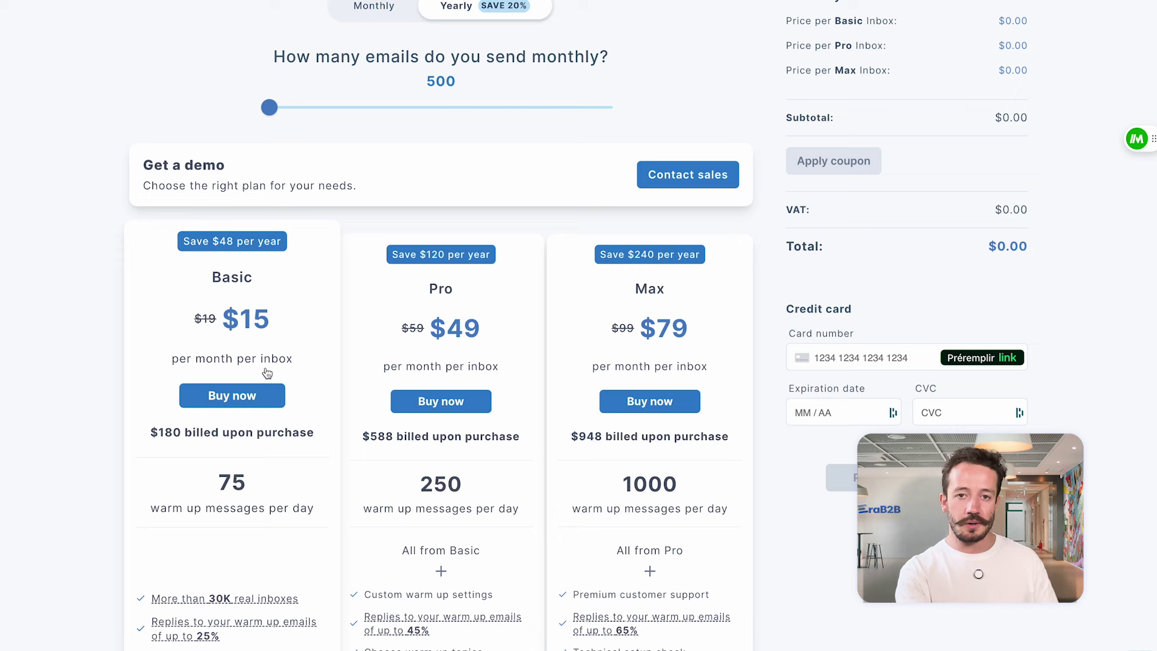
pyautogui.scroll(-2, 267, 374)
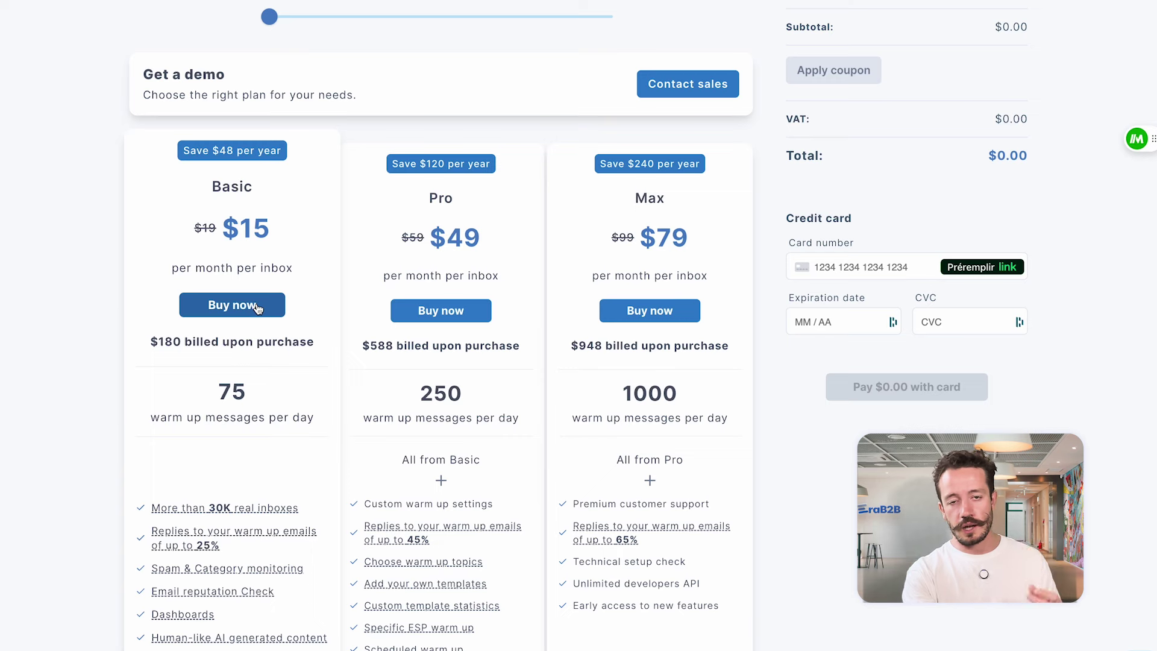
pyautogui.scroll(1, 258, 309)
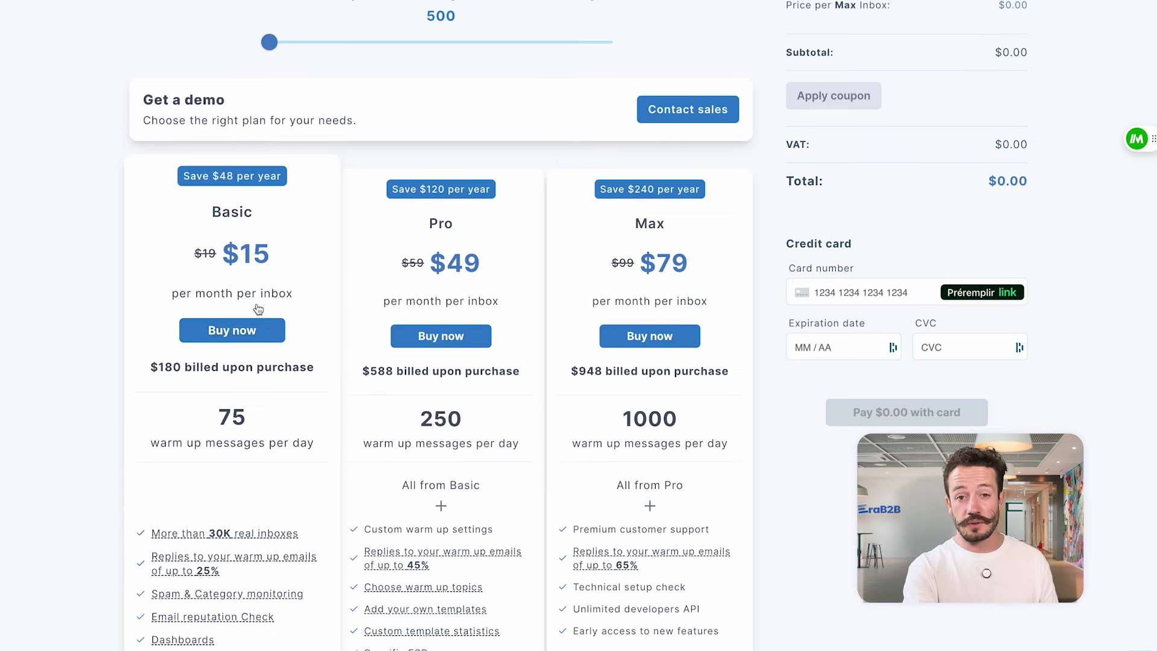